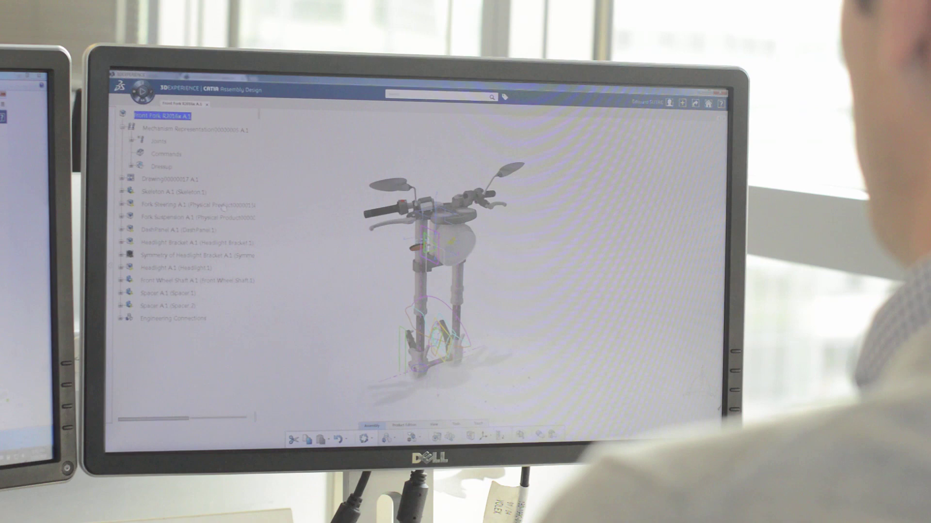
- Open the Fork Steering sub-assembly from the Front Fork structure in its own tab
click(223, 208)
right_click(249, 209)
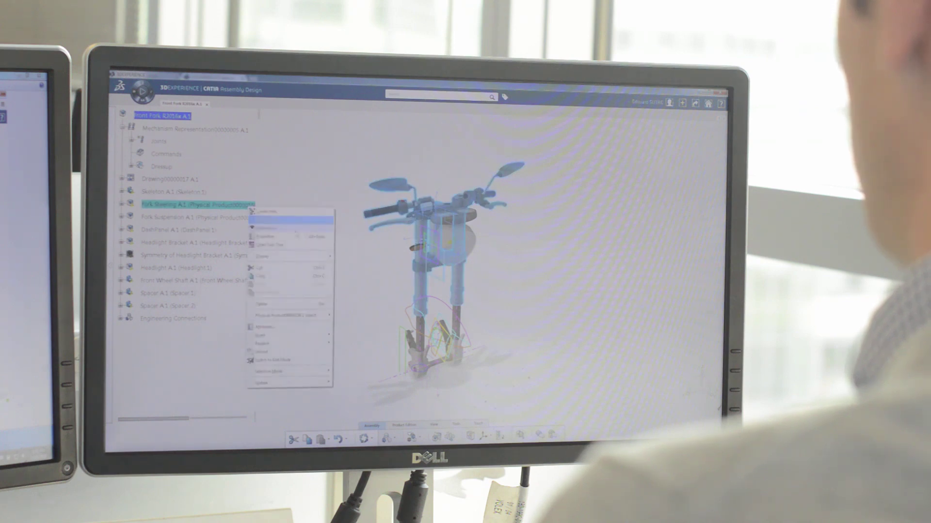
mouse_move(334, 331)
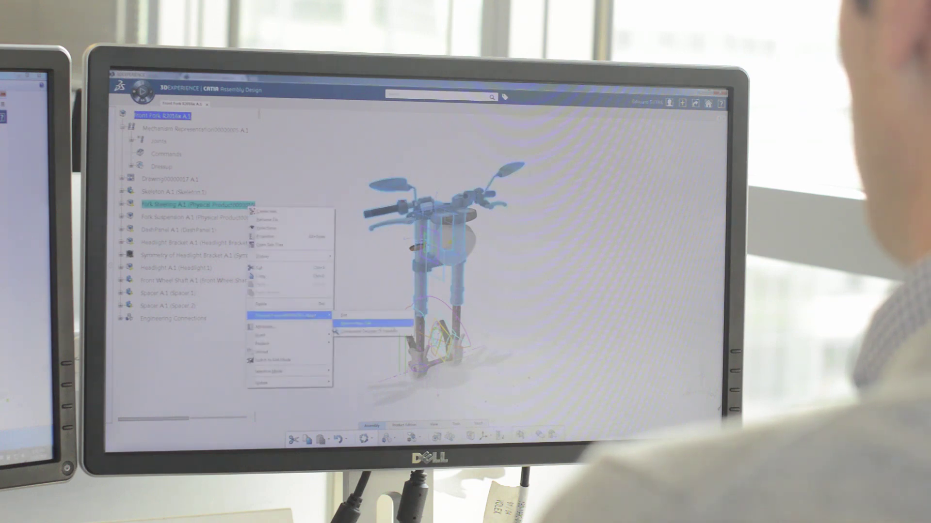
click(371, 324)
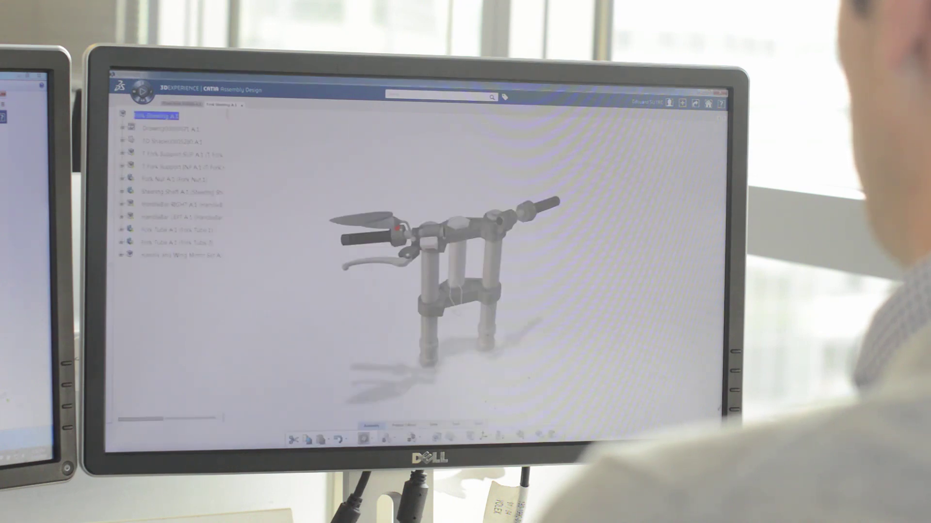
- Start a Symmetry of the complete Handle and Wing Mirror Set, chosen from its brake lever, about the yz plane
scroll(443, 289, up, 5)
scroll(443, 289, down, 1)
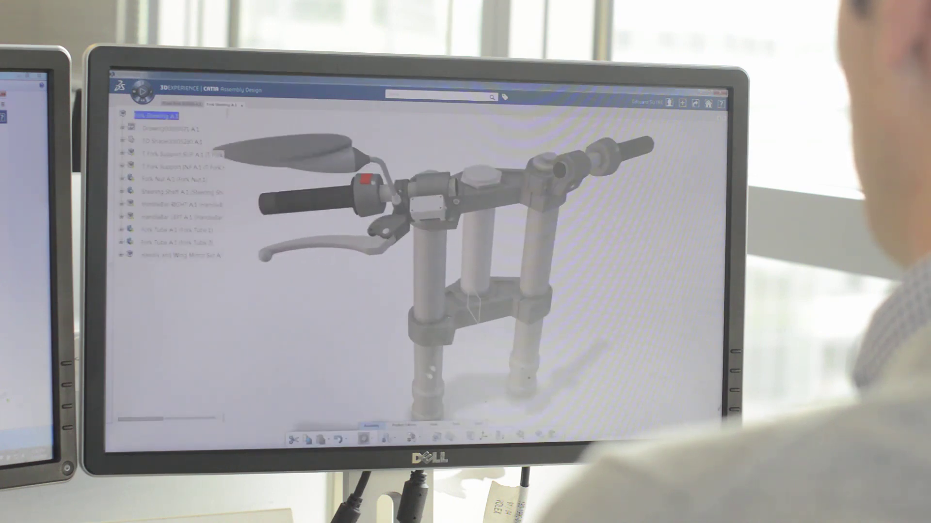
click(478, 512)
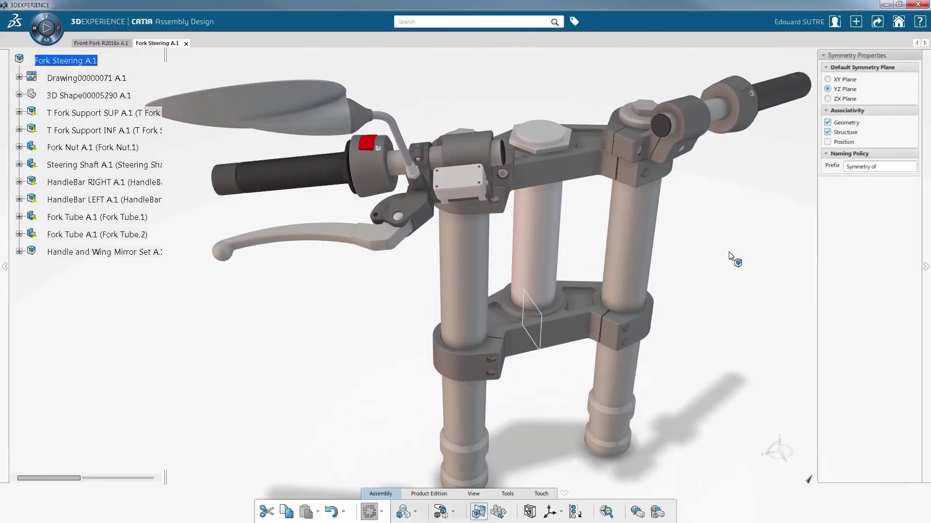
click(925, 266)
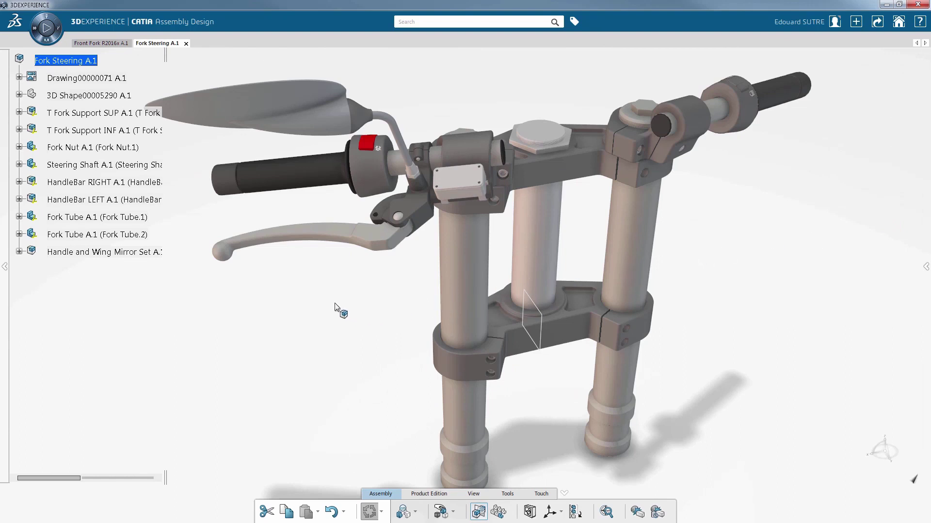
middle_drag(347, 308, 381, 321)
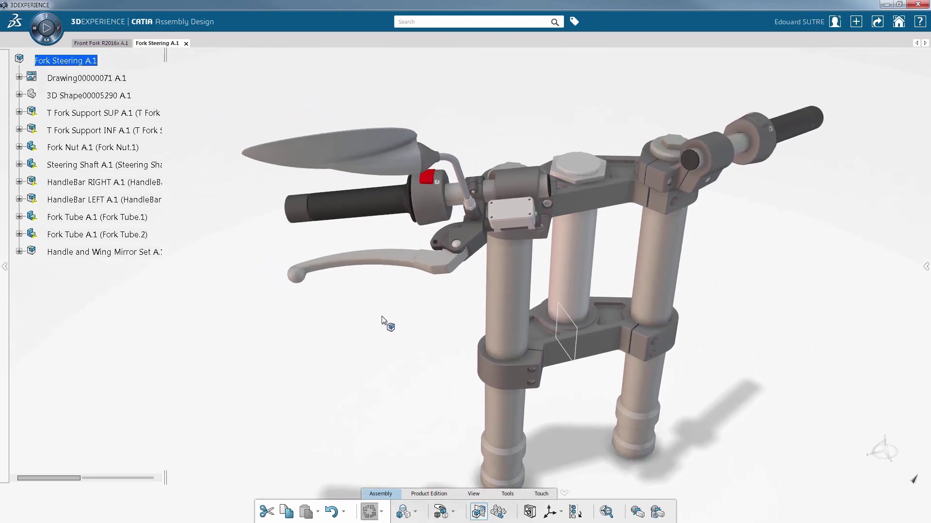
click(381, 261)
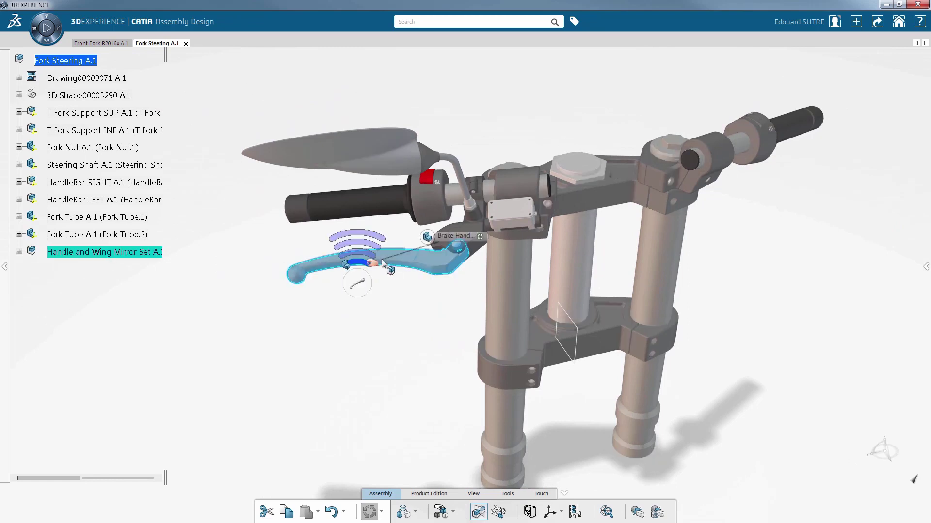
click(370, 253)
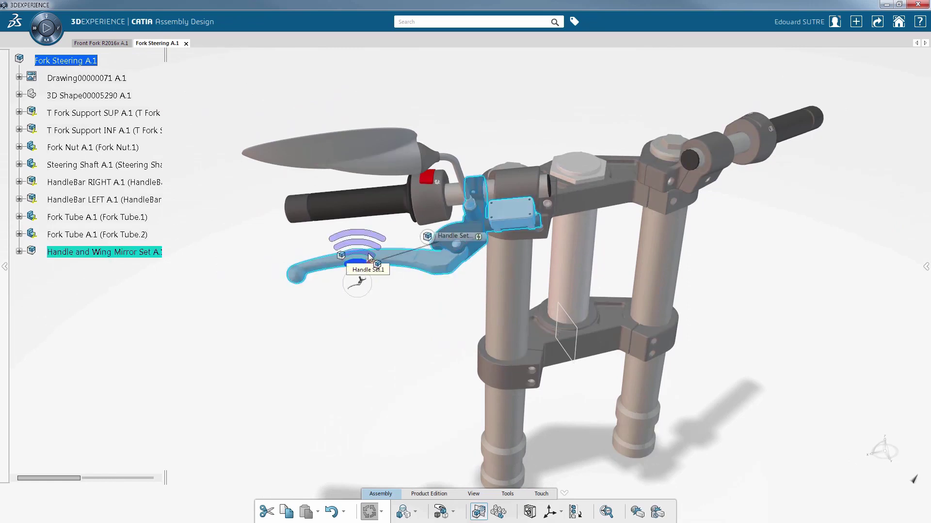
click(367, 249)
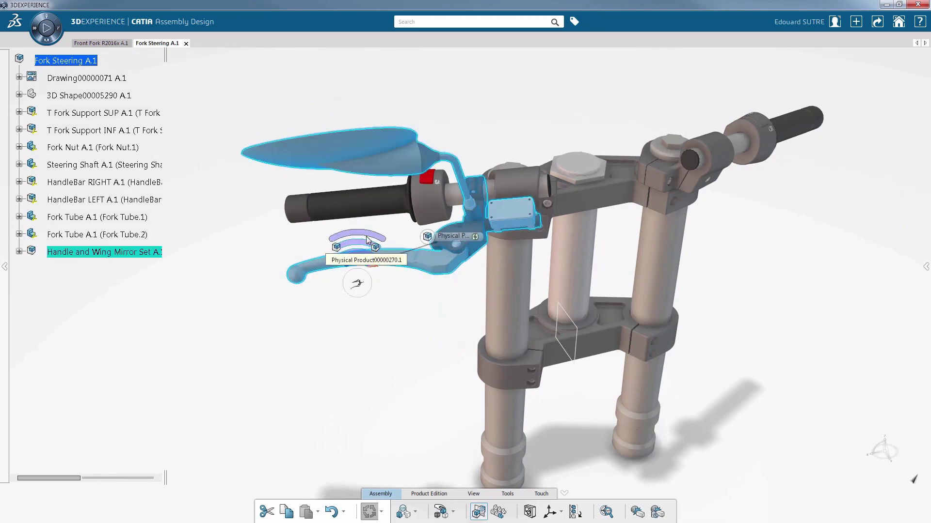
click(368, 240)
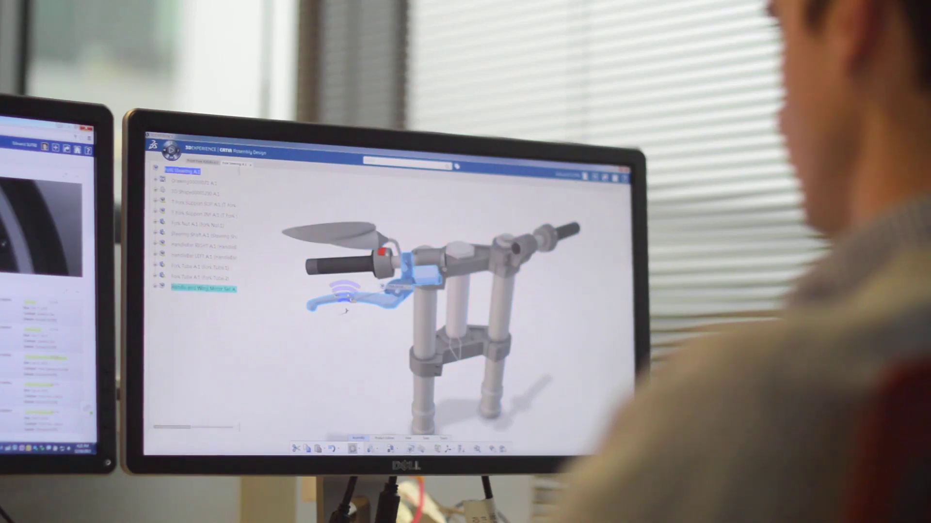
click(350, 295)
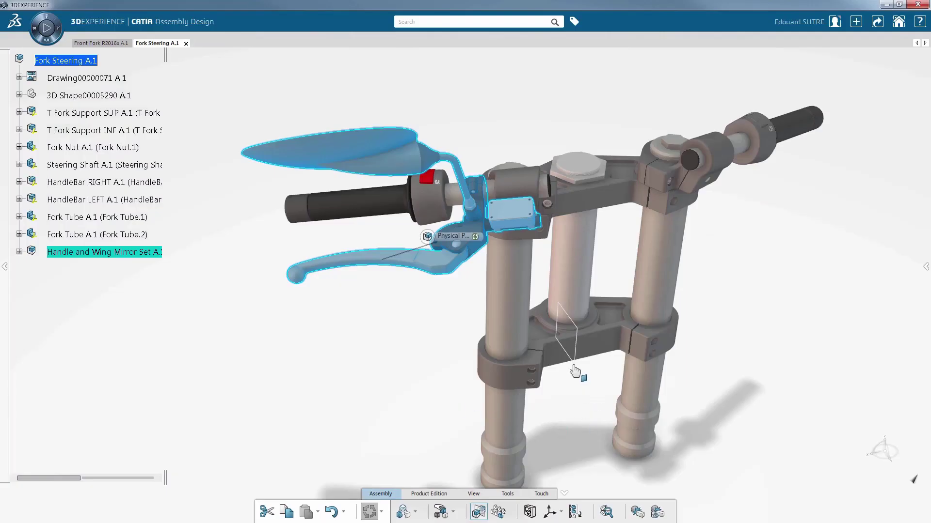
click(575, 371)
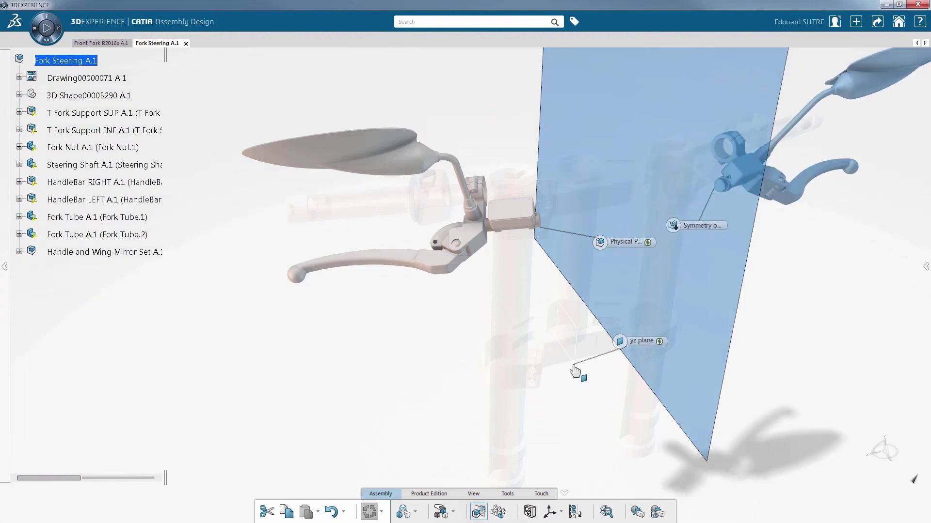
- Set Axis 17.1 at the mirrored brake lever's pivot to reuse its original reference
middle_drag(767, 276, 499, 311)
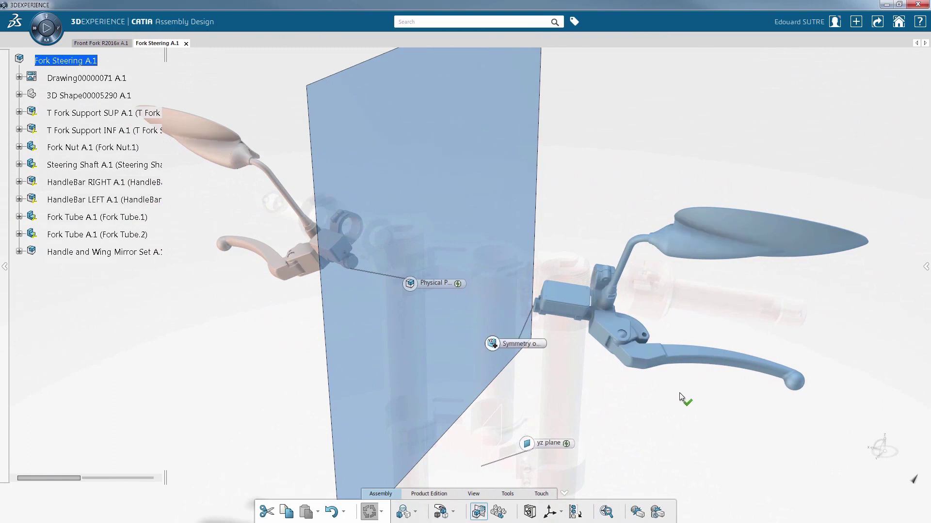
scroll(619, 358, up, 6)
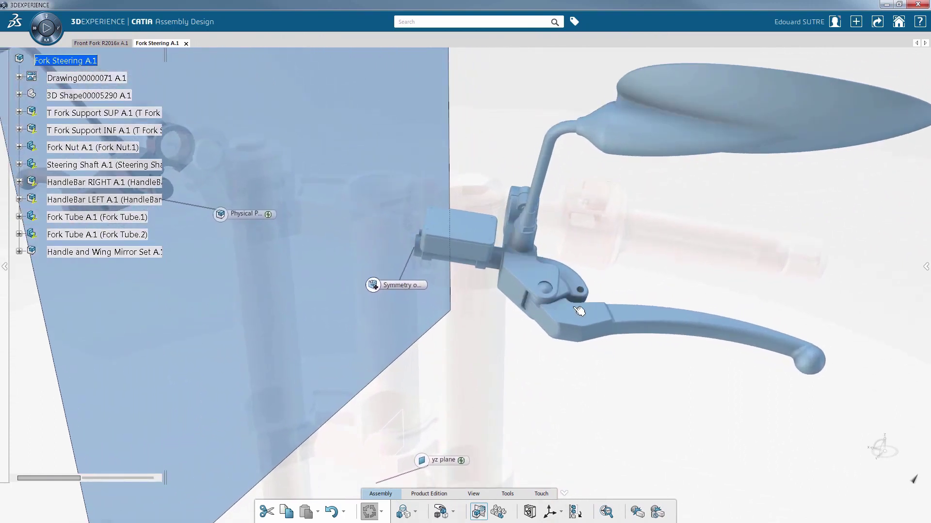
click(550, 290)
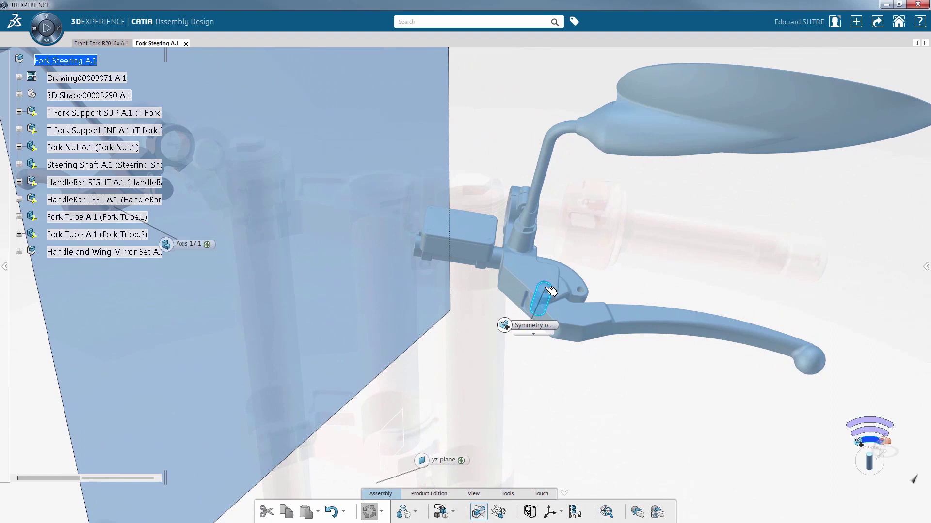
click(531, 335)
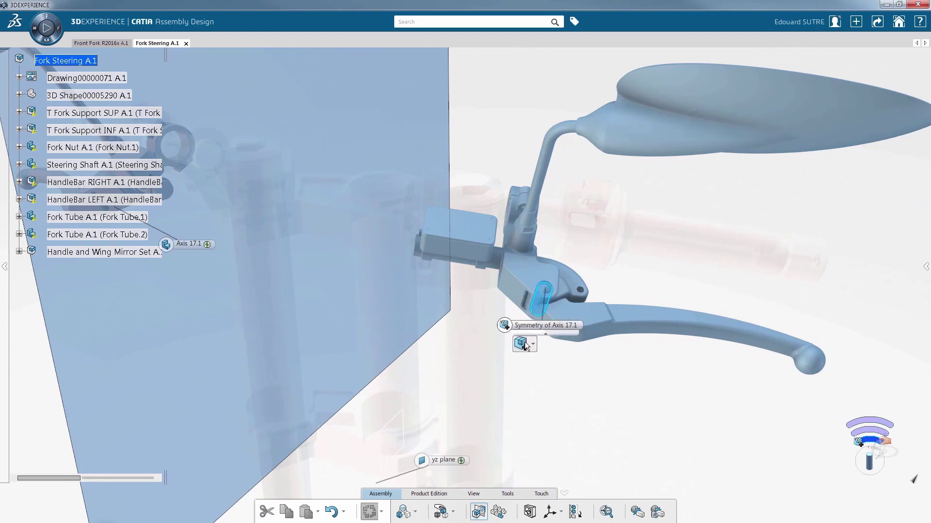
click(523, 343)
click(525, 373)
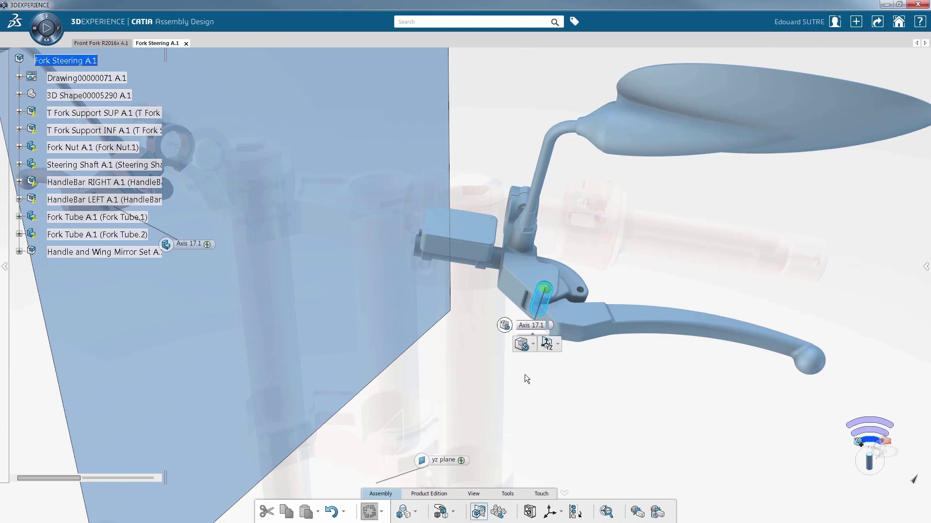
- Exclude the whole brake fluid box sub-assembly, Physical Product00003652.1, from the symmetry
click(479, 234)
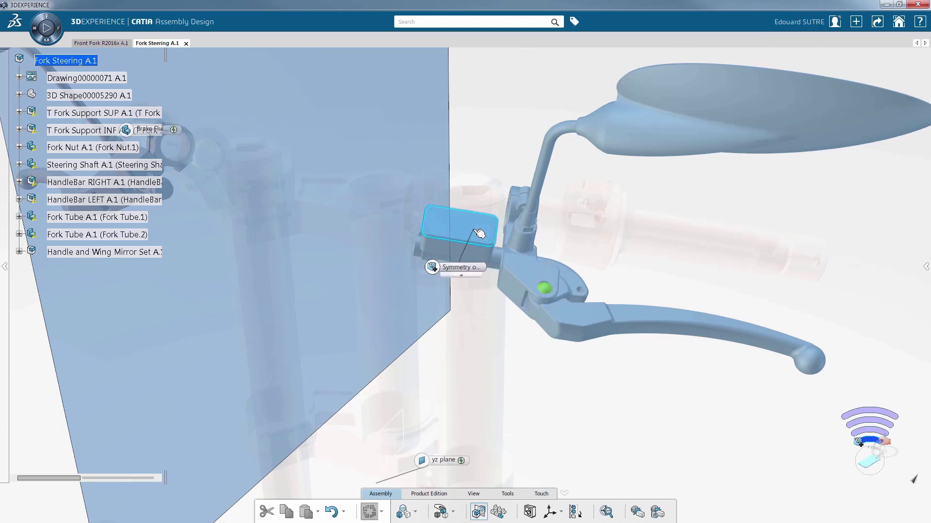
drag(862, 466, 865, 364)
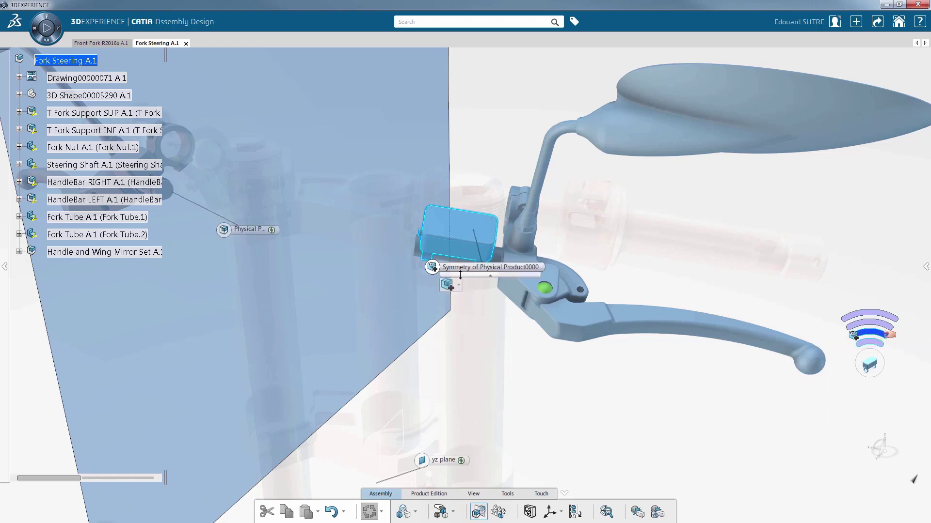
click(459, 288)
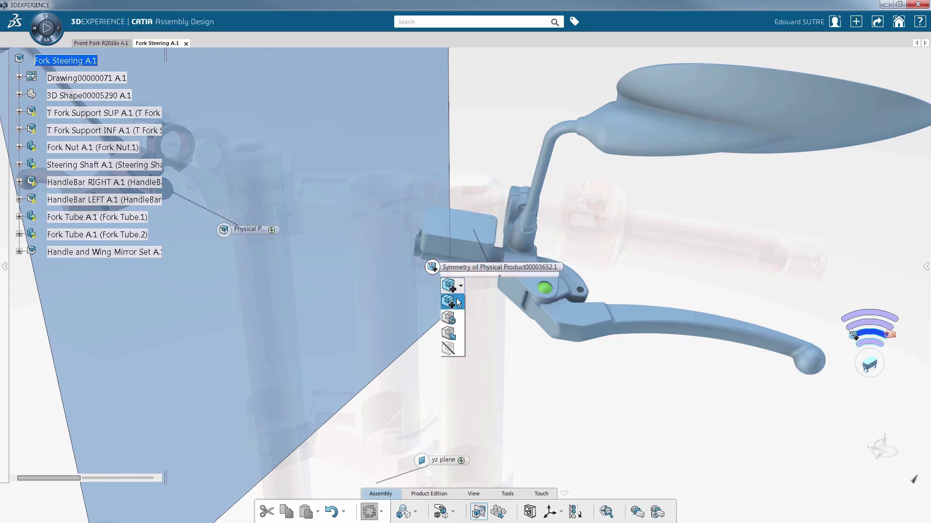
click(458, 349)
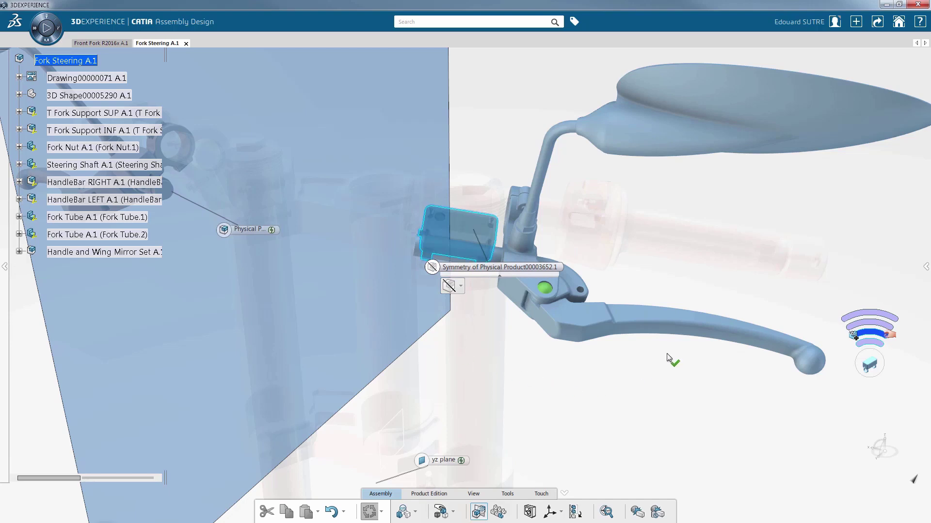
- Set Master Cylinder Clamp.1 to reuse its original reference in the symmetry
middle_drag(727, 299, 354, 340)
click(354, 340)
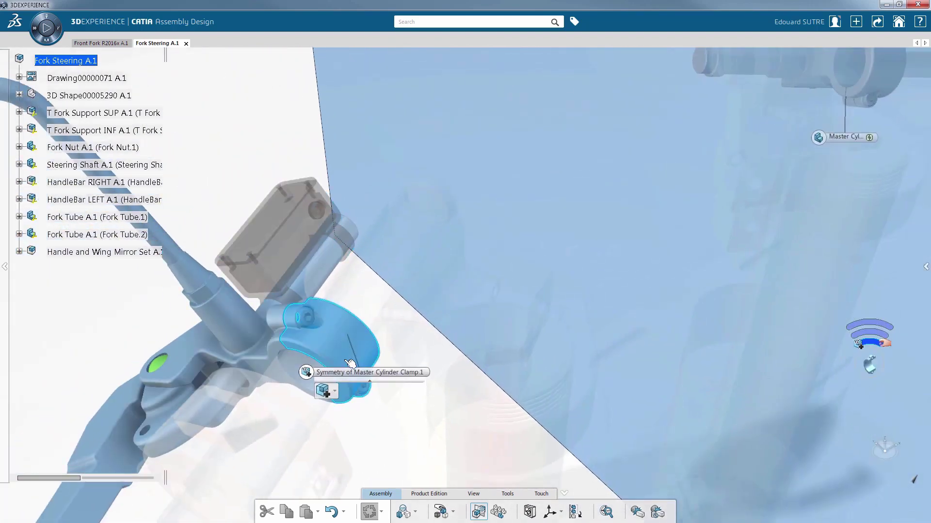
click(333, 392)
click(327, 426)
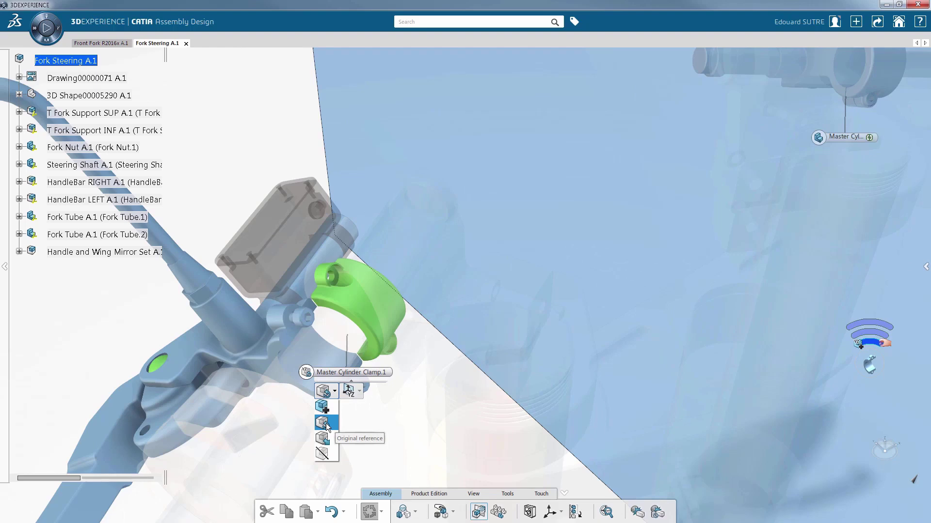
click(327, 426)
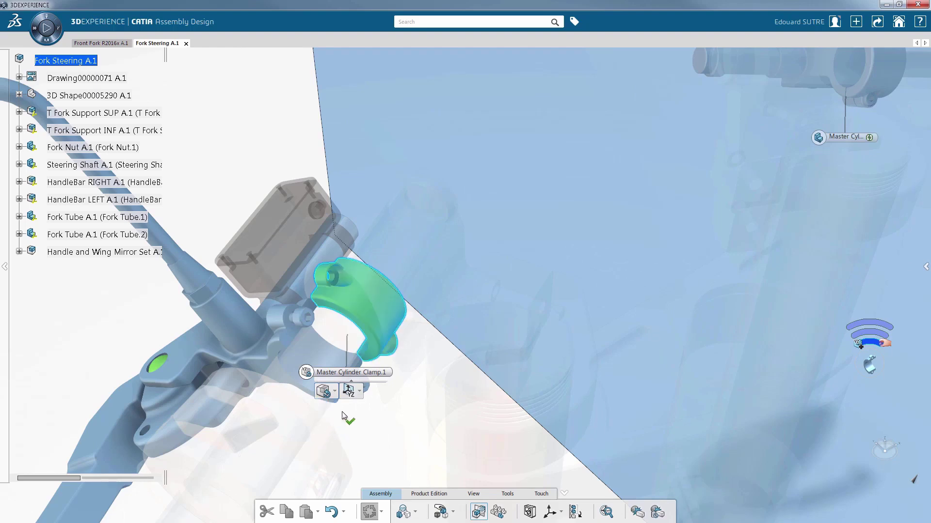
- Try the ZX and YZ orientations for the reused master cylinder clamp and choose XY
click(358, 392)
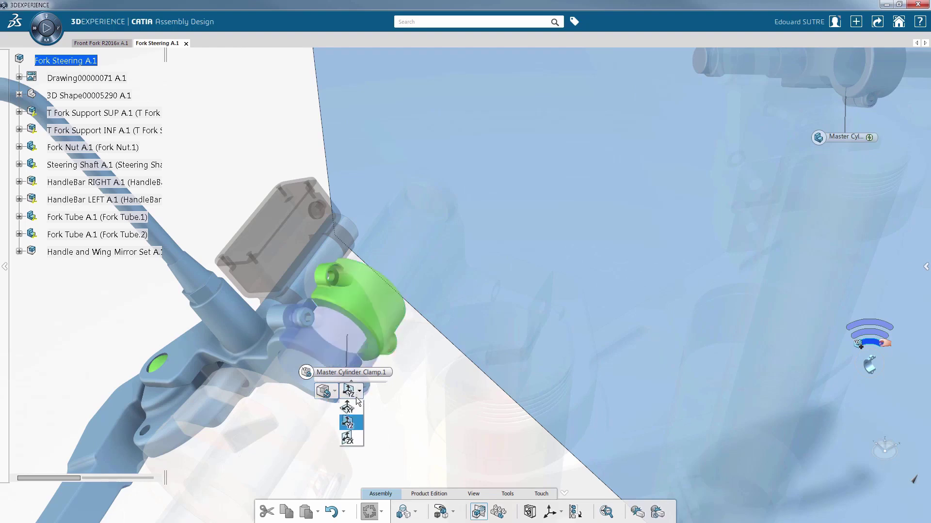
click(348, 439)
click(348, 423)
click(347, 408)
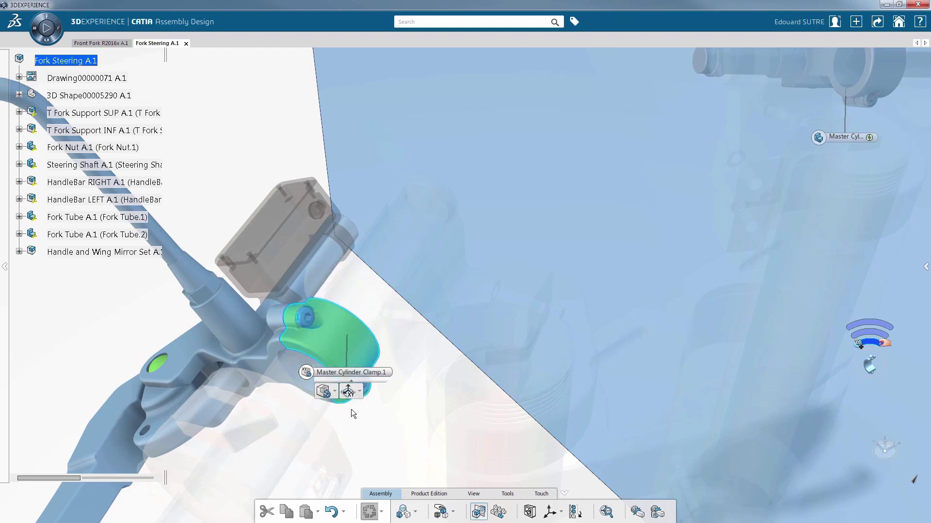
- Set the clamp's upper screw, CHc M4 14-12.1, to reuse its original reference
click(309, 314)
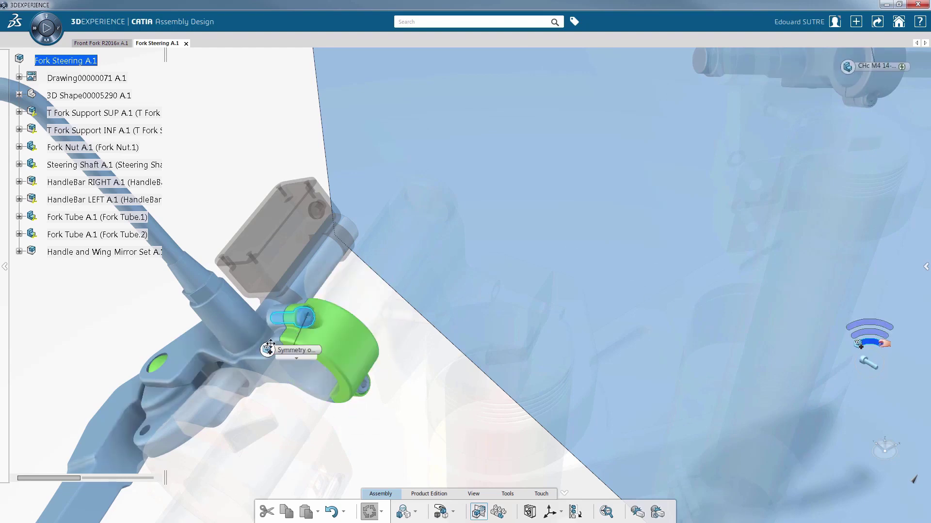
drag(270, 343, 188, 169)
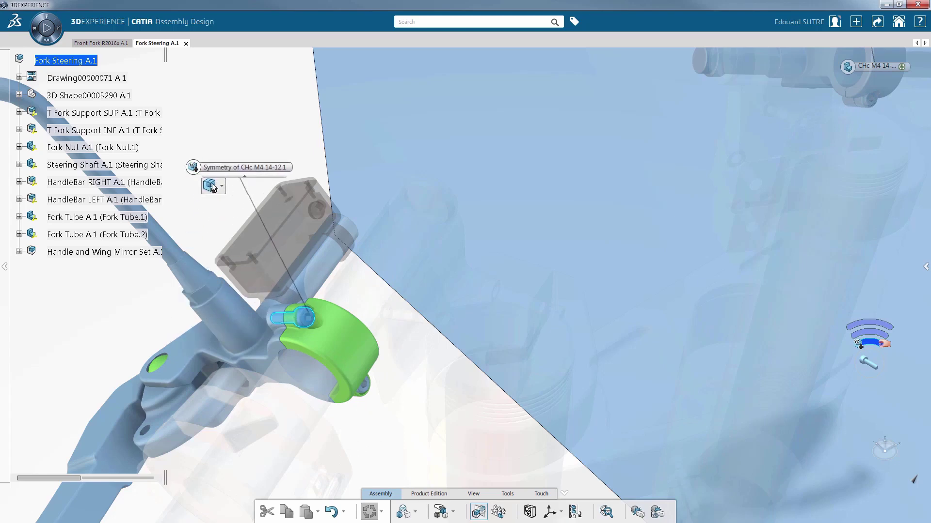
click(213, 188)
click(212, 220)
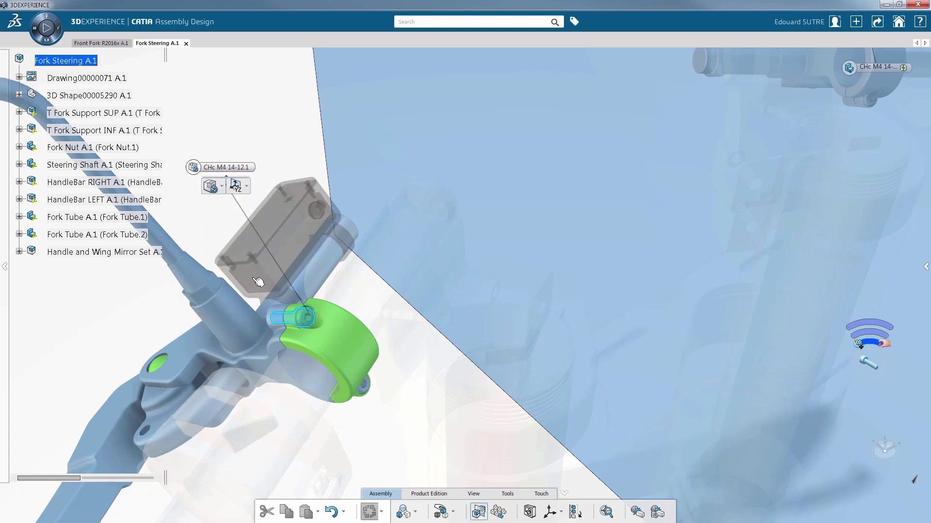
- Set the clamp's lower screw, CHc M4 14-12.2, to its original reference and move its label below the clamp
click(367, 393)
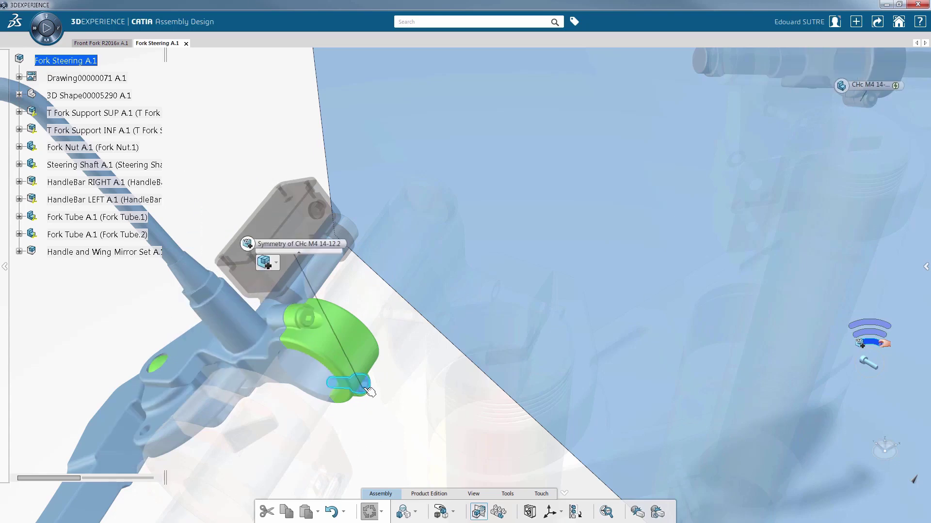
click(275, 262)
click(273, 297)
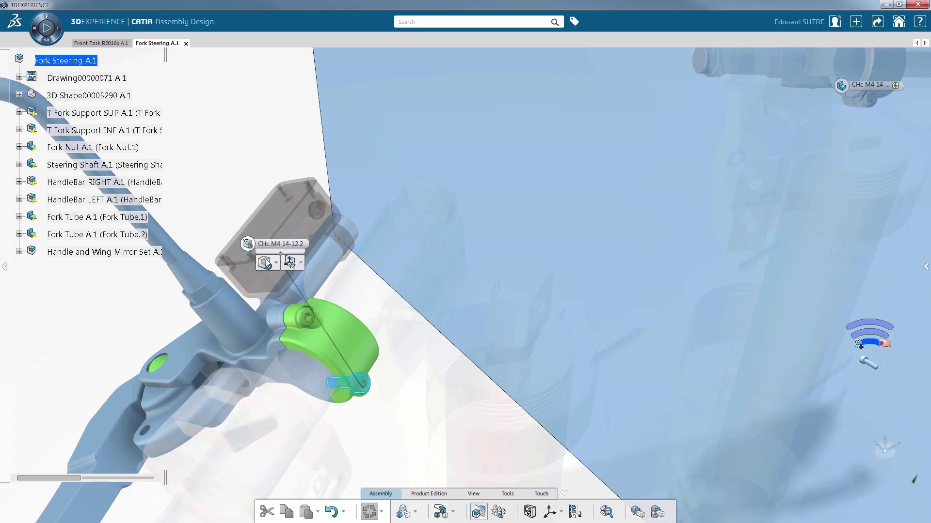
drag(248, 244, 354, 415)
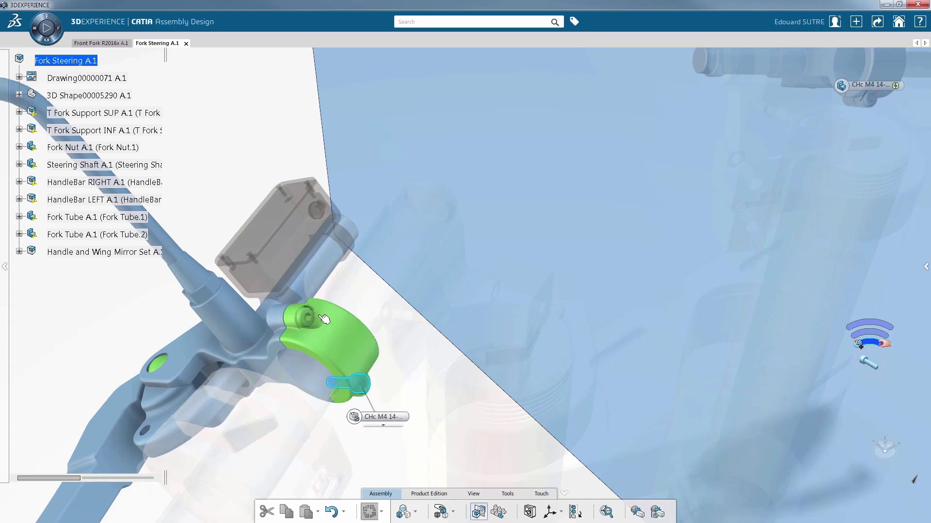
- Set the wing mirror glass to reuse its original reference in the symmetry
middle_drag(325, 320, 424, 372)
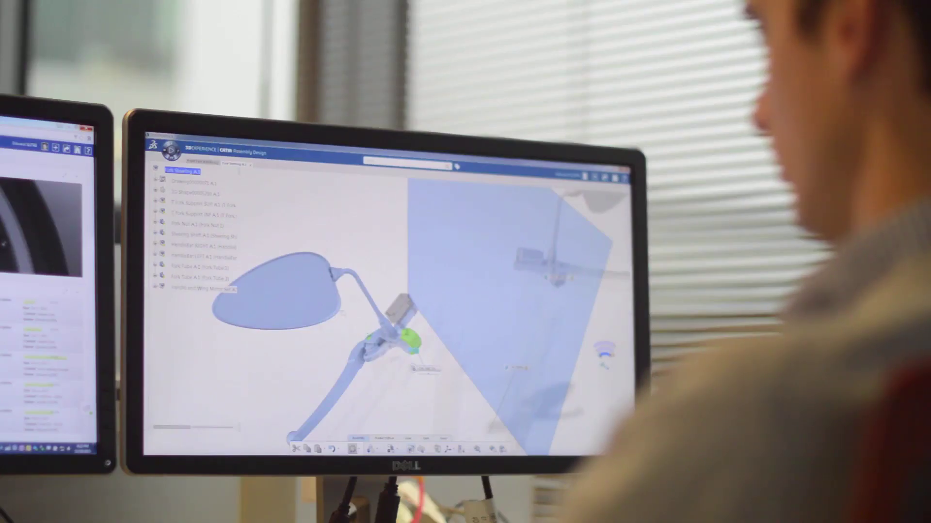
click(324, 329)
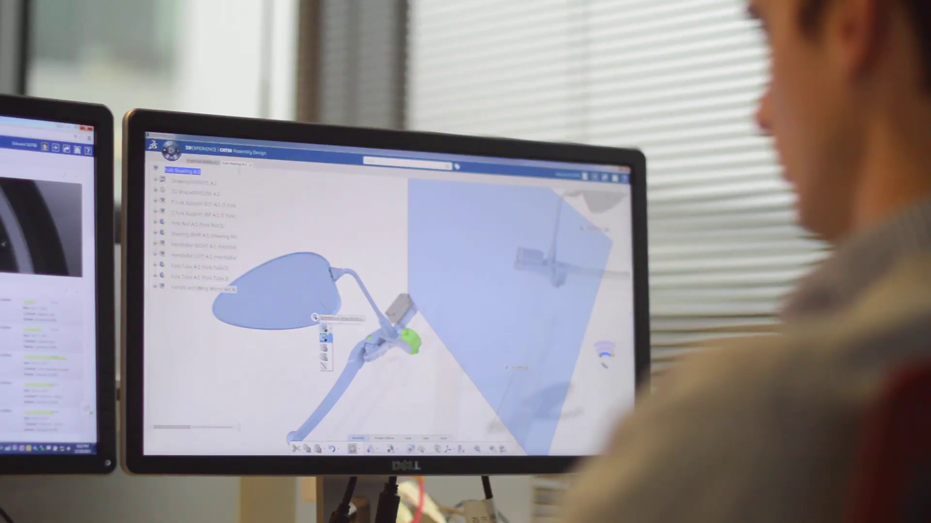
click(325, 348)
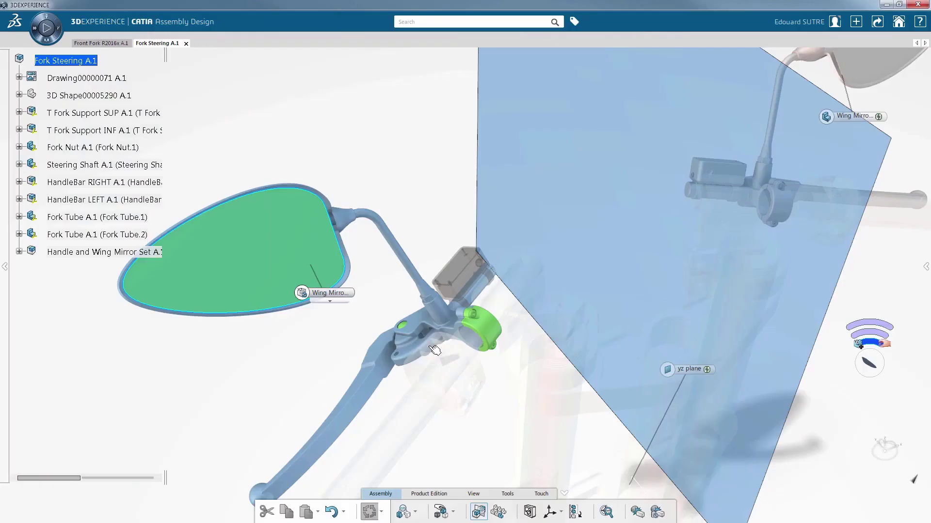
- Switch Brake Master Cylinder.1 in the symmetry to a specified existing reference instead of a new mirrored part
middle_drag(430, 347, 422, 314)
click(389, 338)
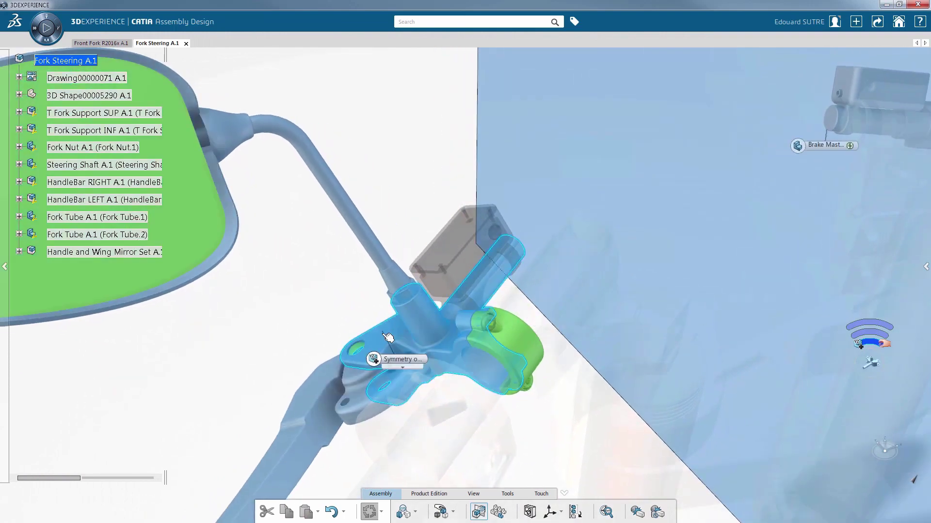
click(395, 378)
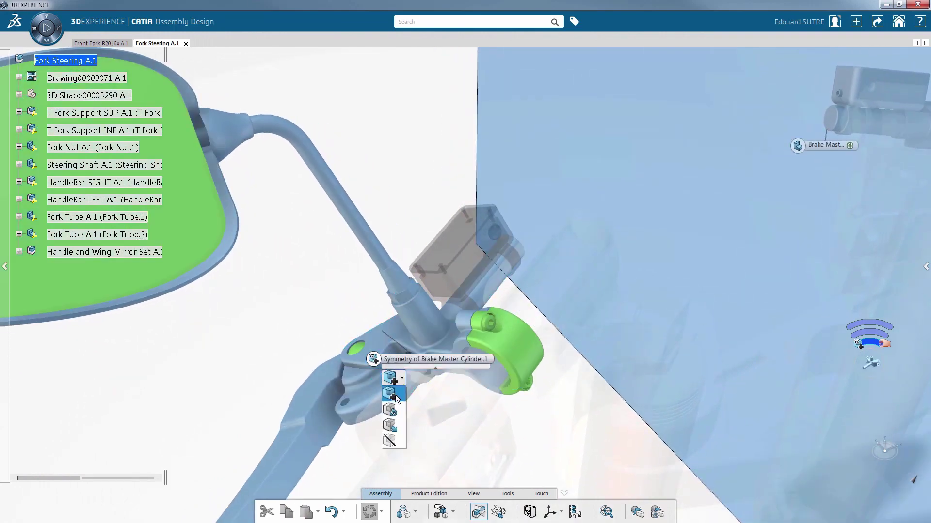
click(397, 426)
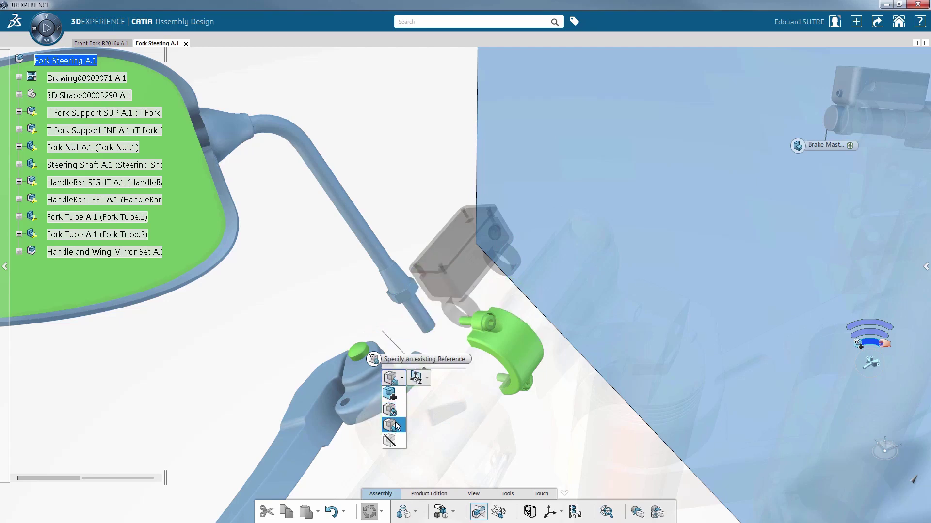
click(395, 426)
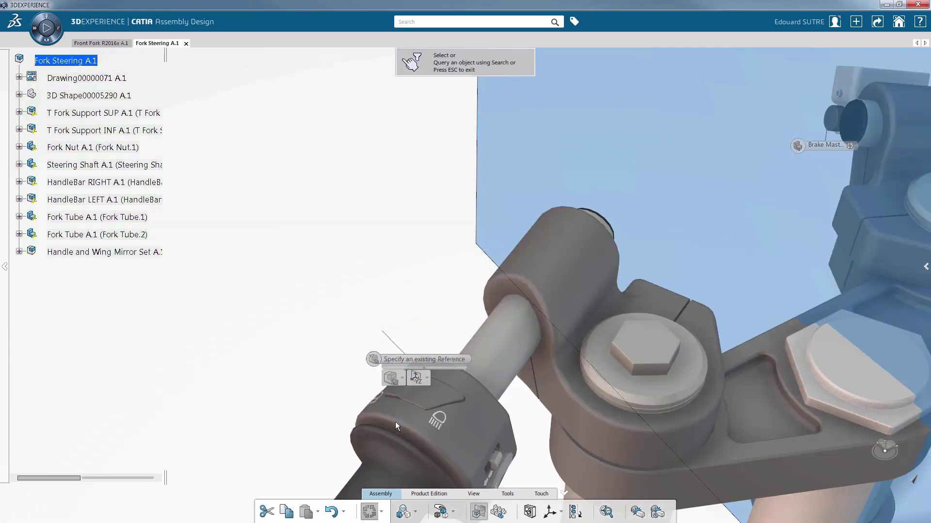
- Search for "master cylinder" and choose Clutch Master Cylinder as the existing reference for the mirrored brake master cylinder
click(441, 22)
text(master cylinder)
key(Return)
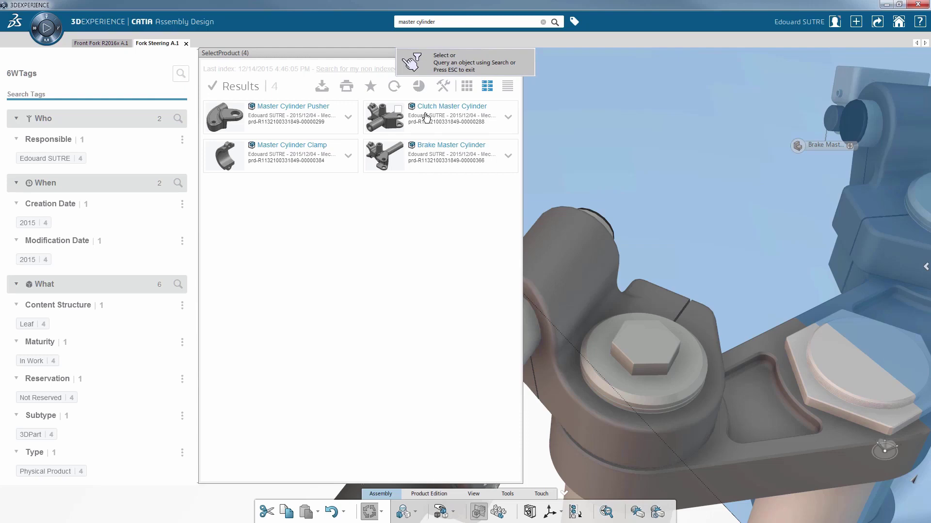
click(427, 117)
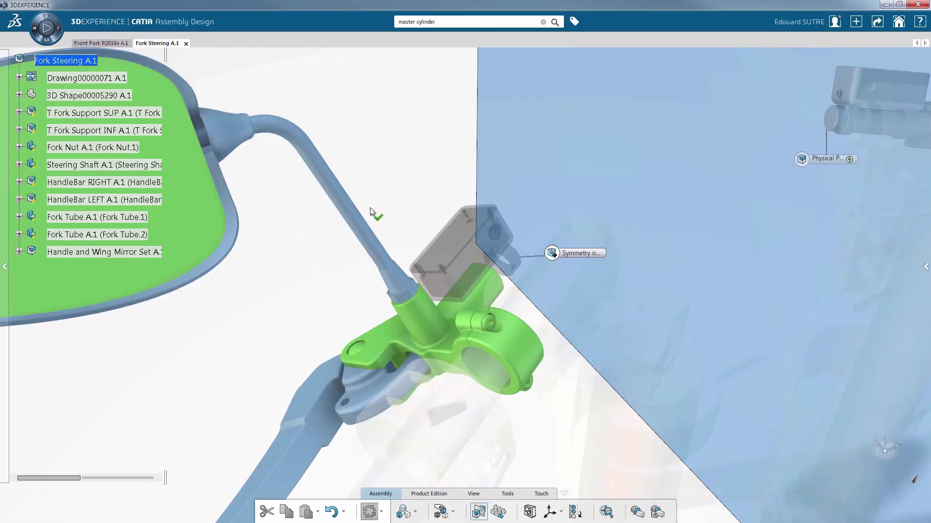
middle_drag(317, 291, 720, 365)
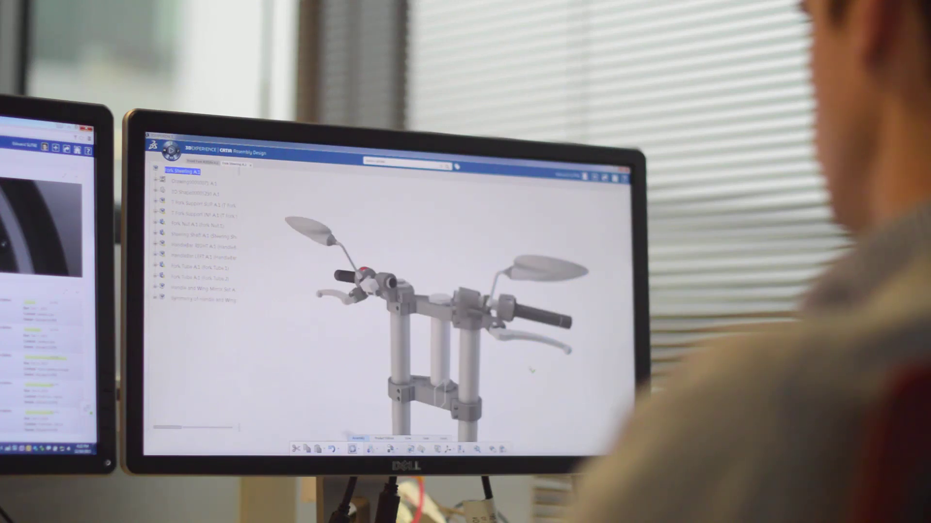
- Examine the mirrored handle and wing mirror set and its Handle Set components in the tree, collapsing the branches again
middle_drag(412, 349, 388, 346)
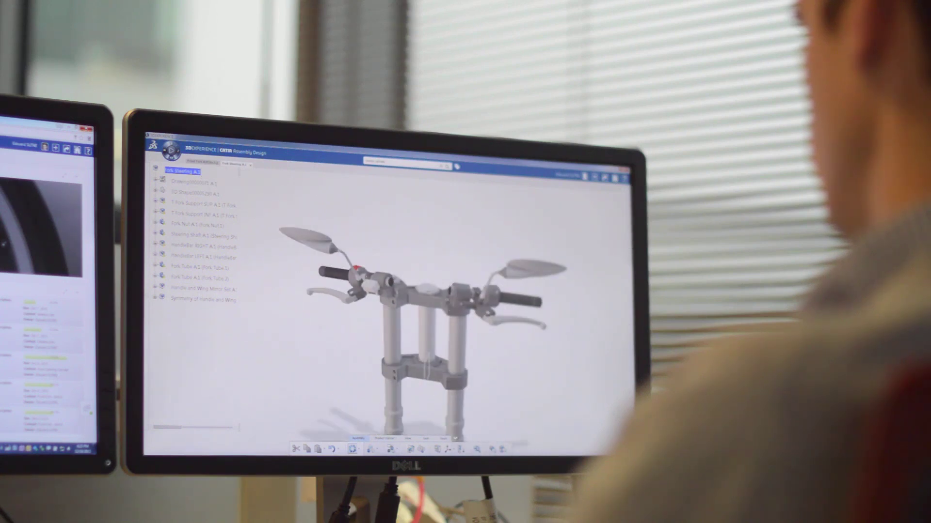
click(155, 298)
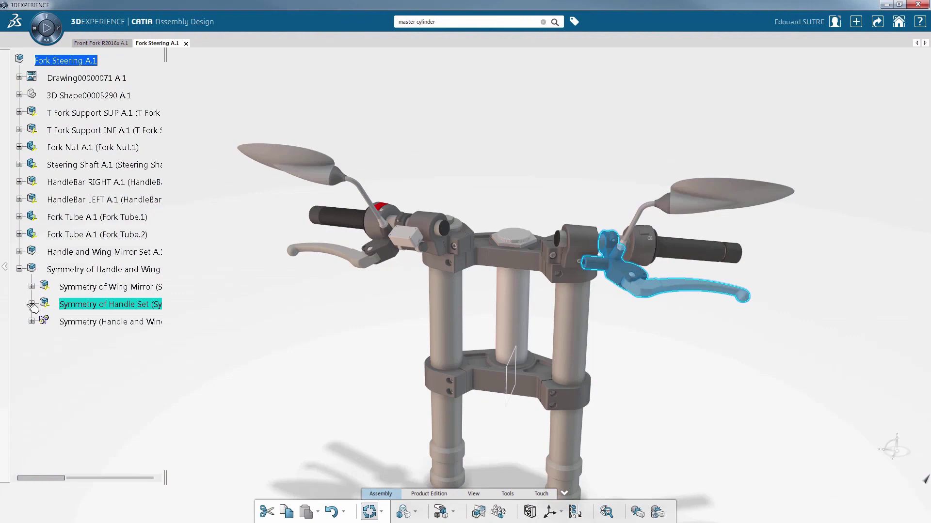
click(31, 304)
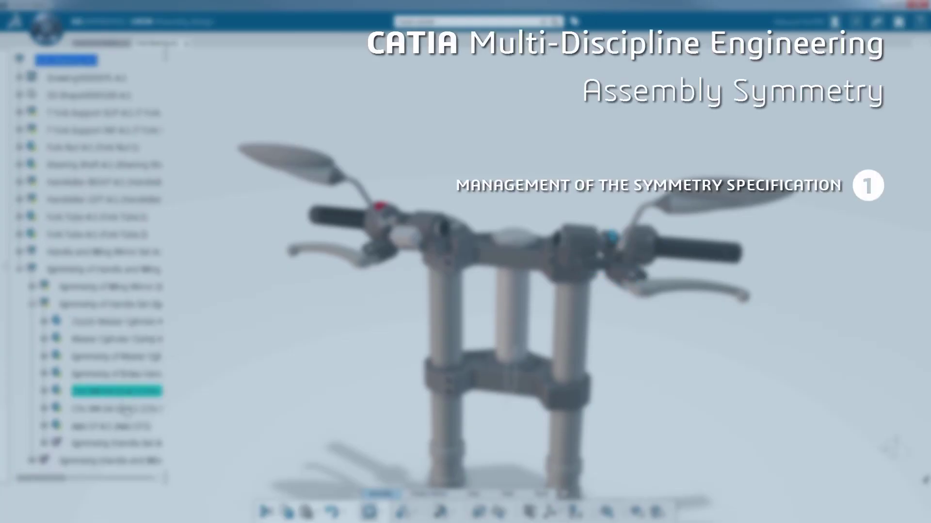
click(32, 304)
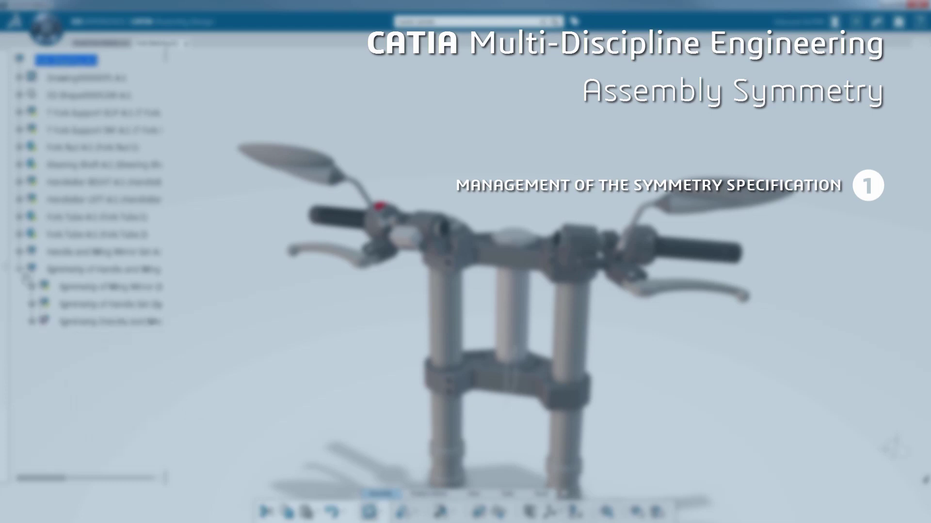
click(20, 270)
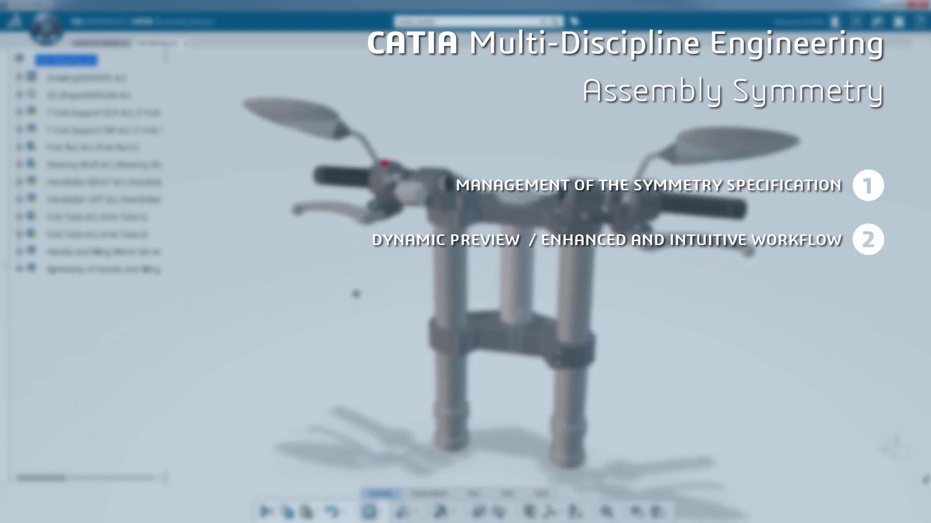
- Open the Symmetry feature under the mirrored handle and wing mirror set, inspect its sub-symmetries and collapse the set
click(20, 270)
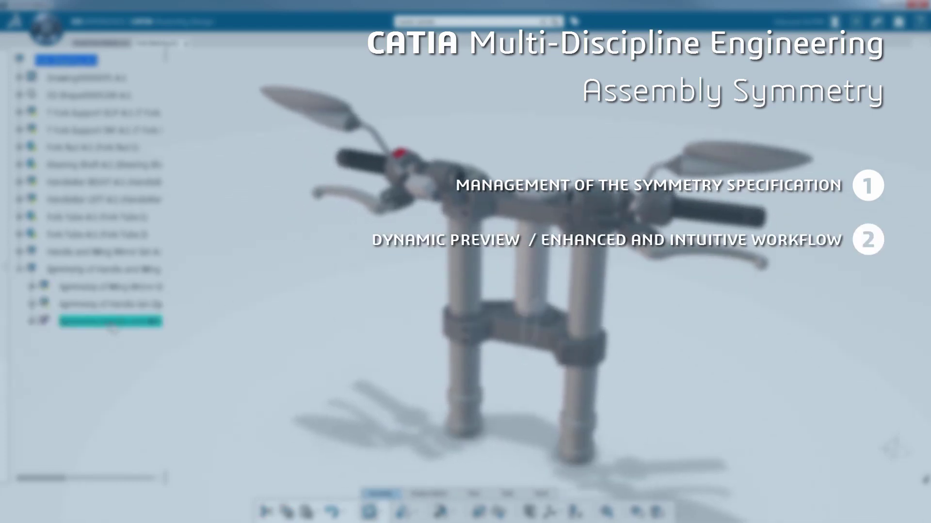
double_click(151, 322)
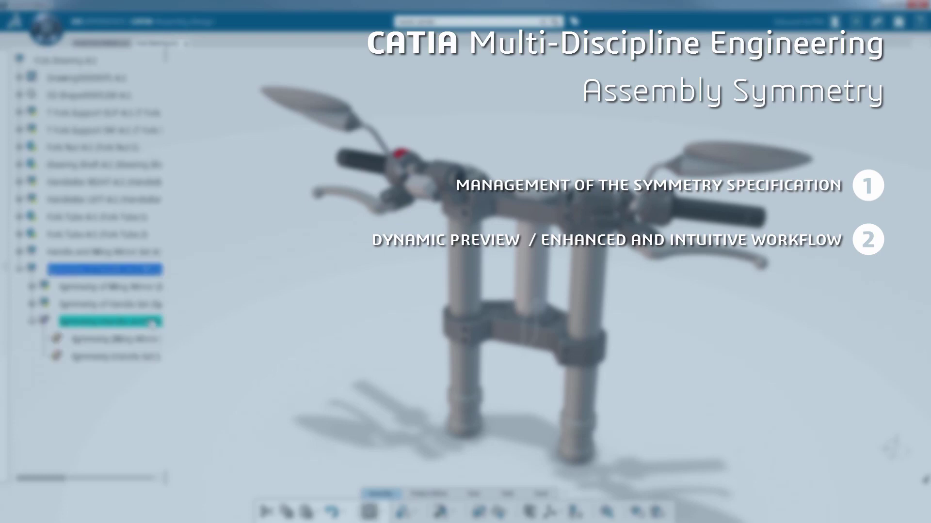
click(32, 321)
click(19, 270)
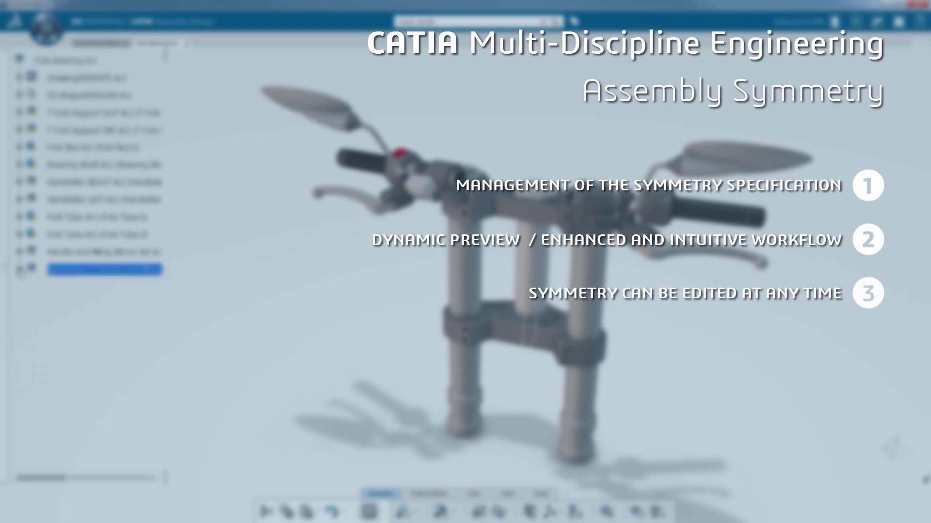